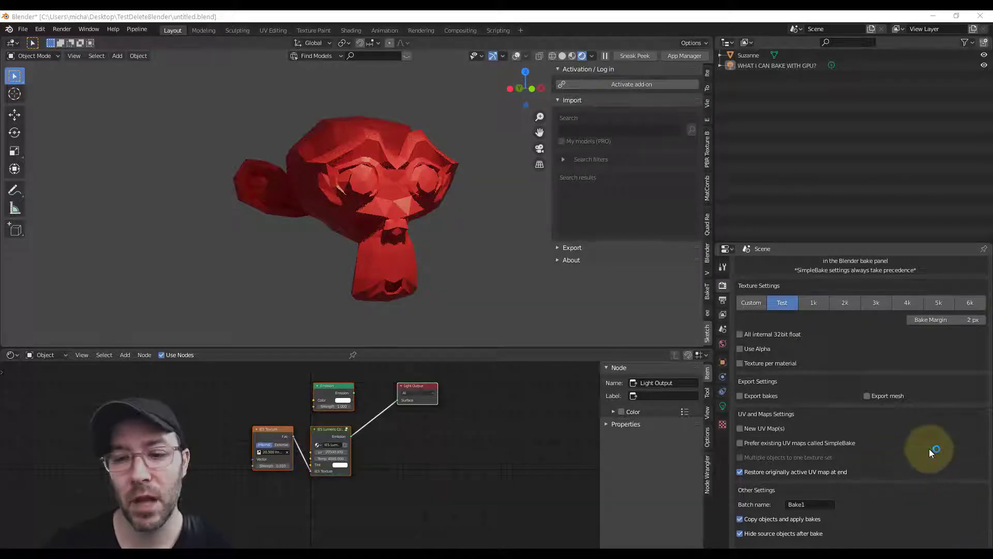
- Select the Suzanne monkey head and choose OptiX as the Cycles render device in the system preferences
mouse_move(865, 472)
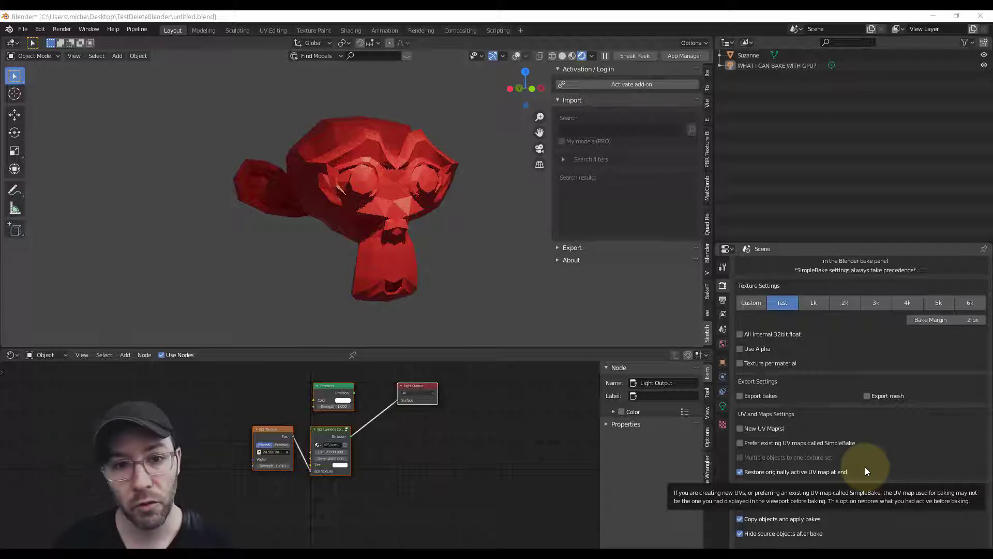
left_click(427, 174)
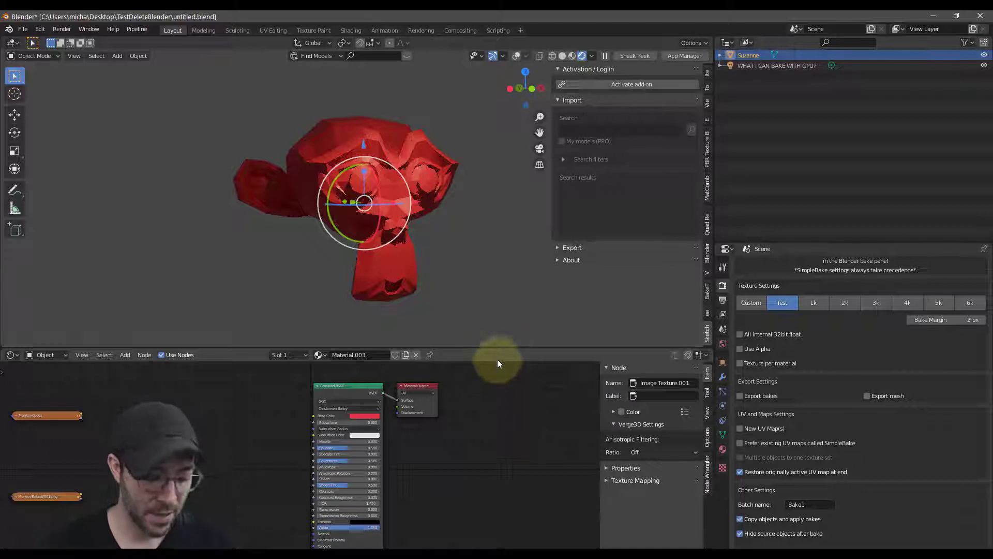
left_click(40, 29)
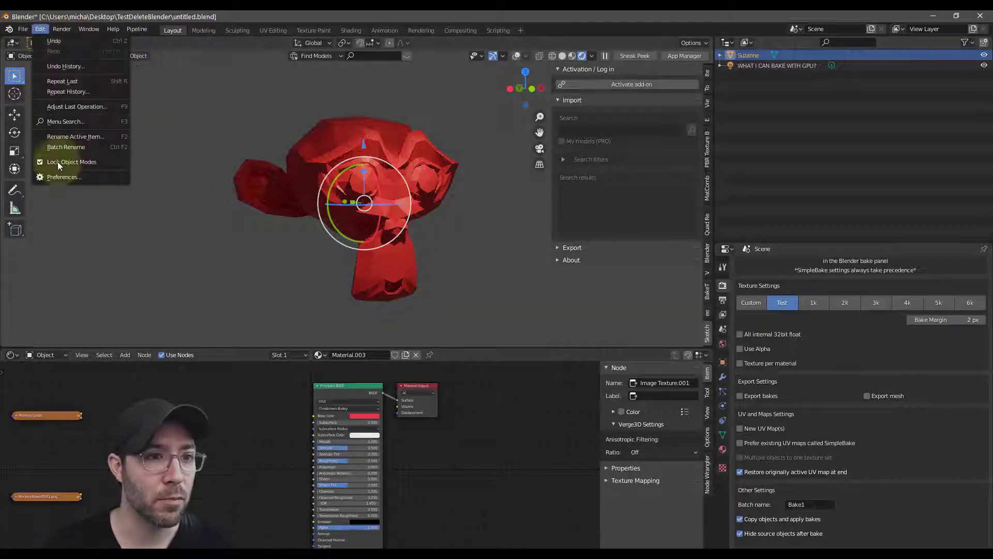
left_click(62, 172)
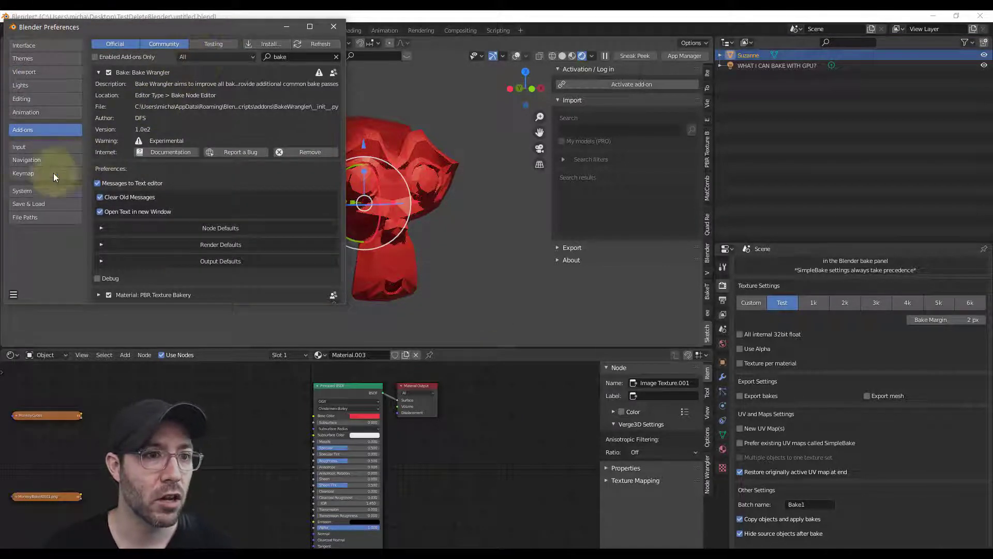
left_click(61, 188)
left_click(242, 54)
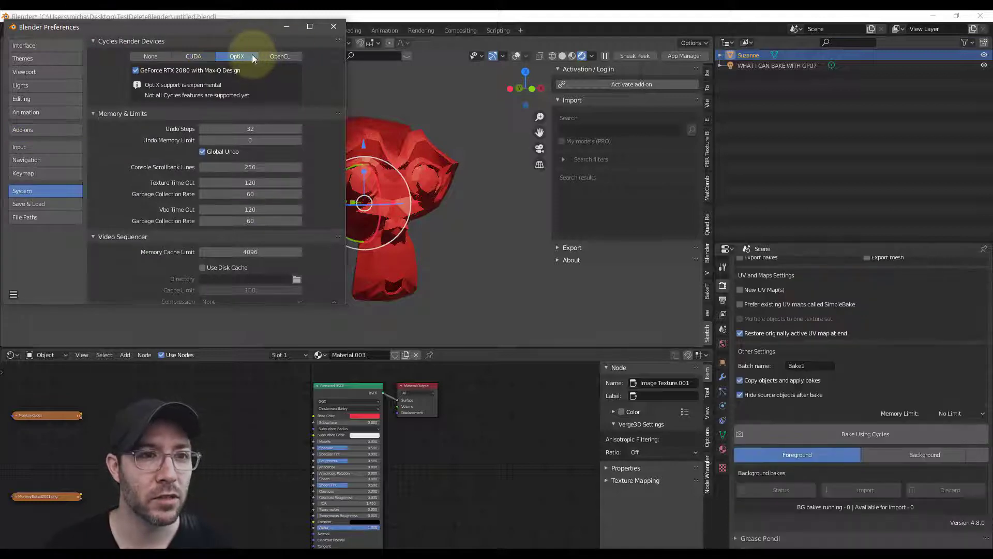
left_click(485, 154)
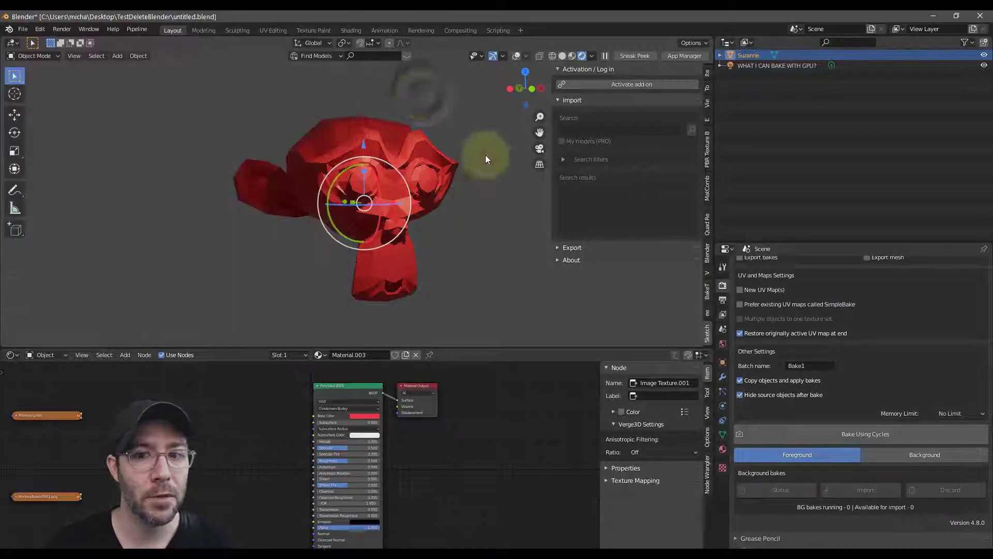
- Collapse the Simple Bake and Sampling sections in the render properties
scroll(793, 340, "up", 8)
scroll(793, 341, "up", 2)
scroll(793, 341, "down", 2)
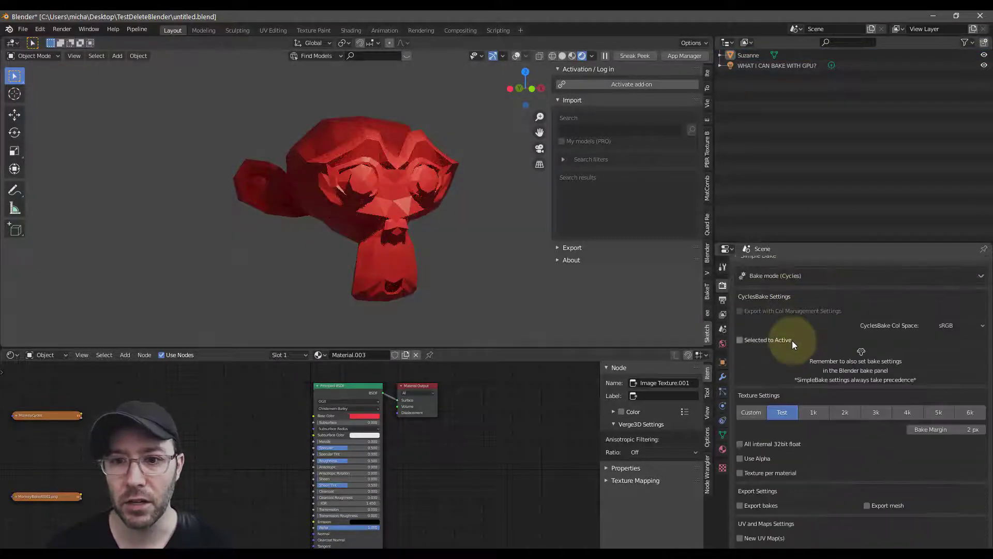
scroll(776, 332, "up", 6)
scroll(778, 367, "up", 3)
left_click(773, 356)
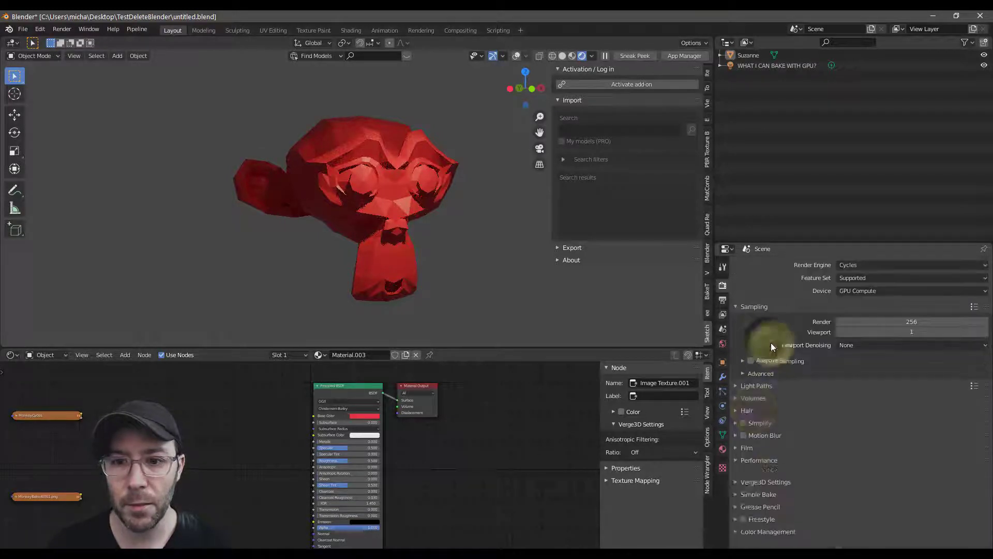
left_click(775, 308)
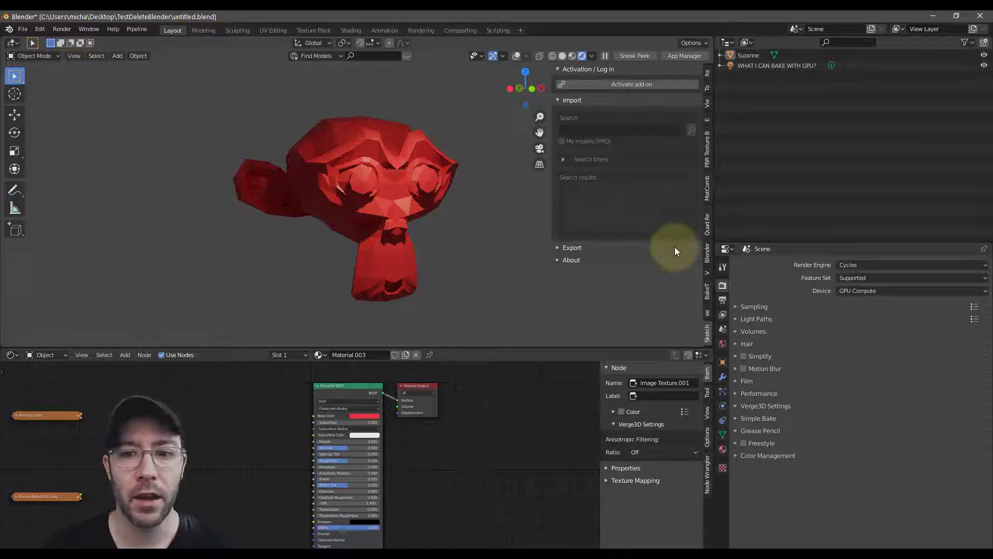
- Switch the Cycles render device to CUDA, with the GeForce RTX 2080 enabled and the Intel Core i9-9880H CPU disabled
left_click(111, 128)
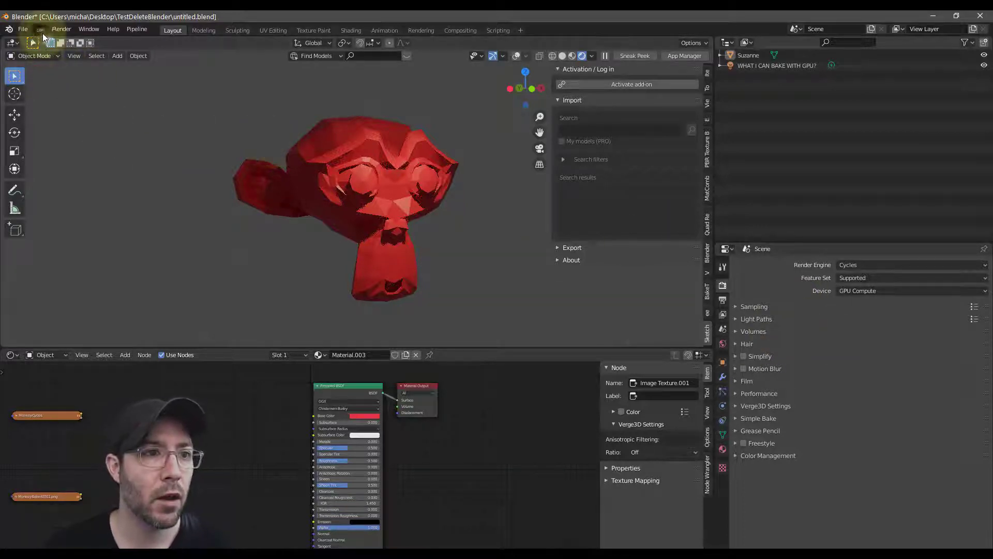
left_click(41, 29)
left_click(62, 177)
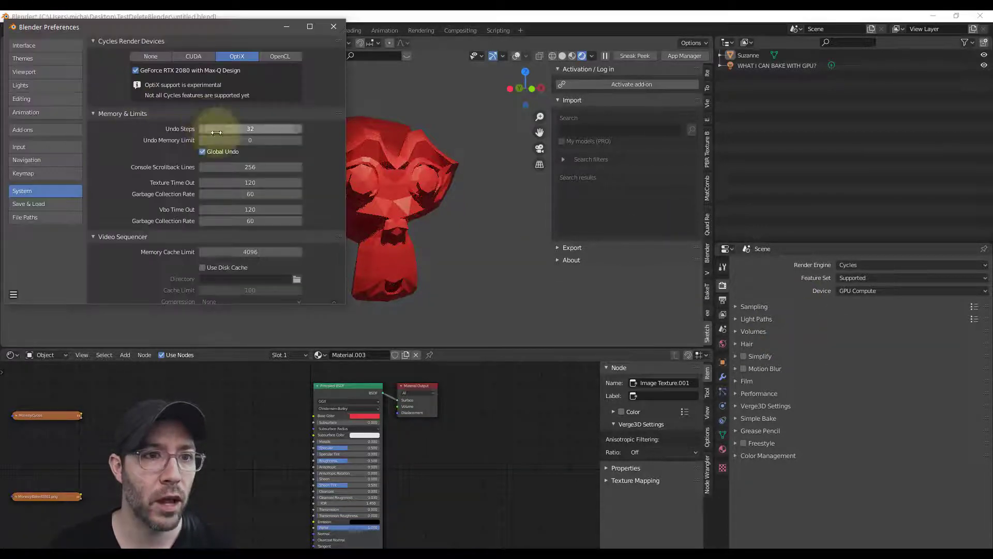
left_click(207, 56)
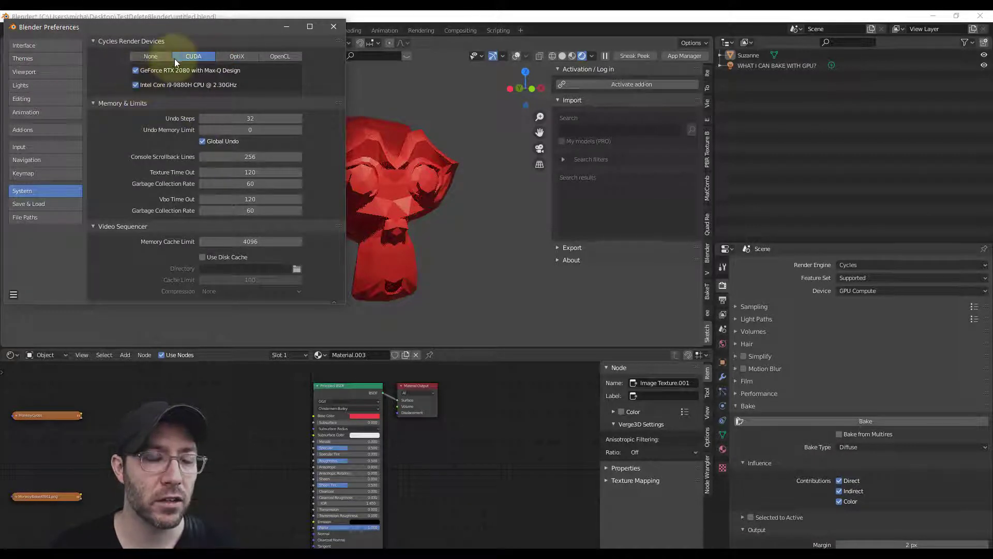
left_click(198, 57)
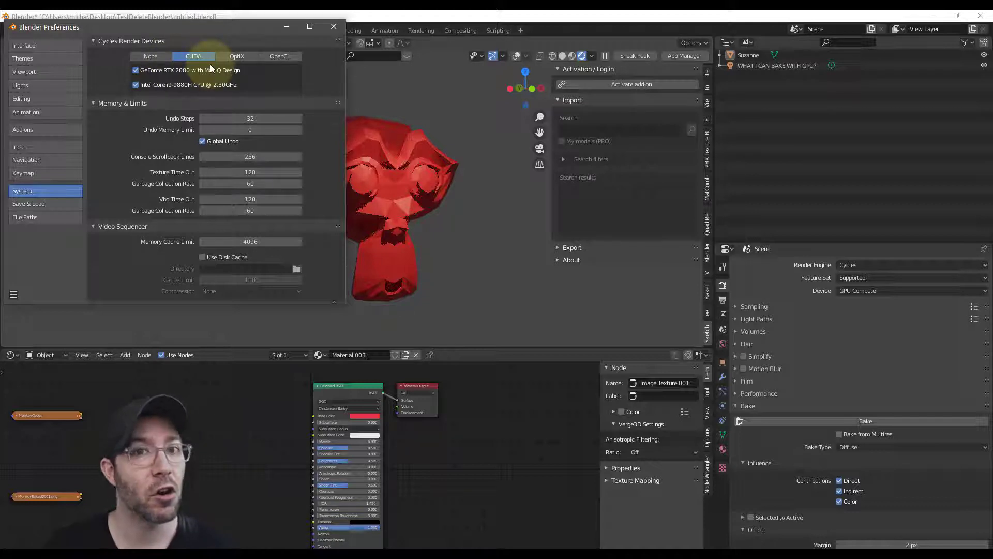
left_click(137, 85)
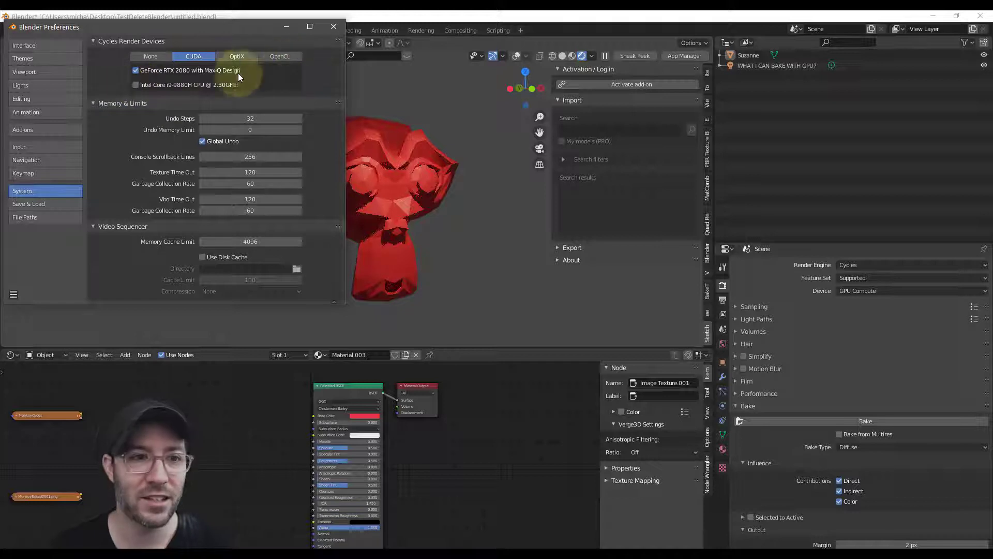
left_click(141, 86)
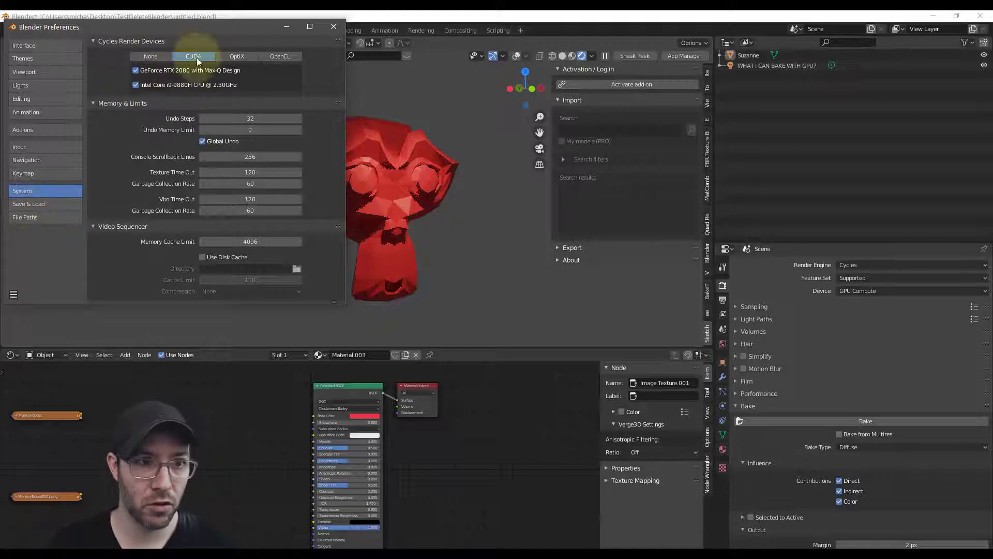
left_click(135, 85)
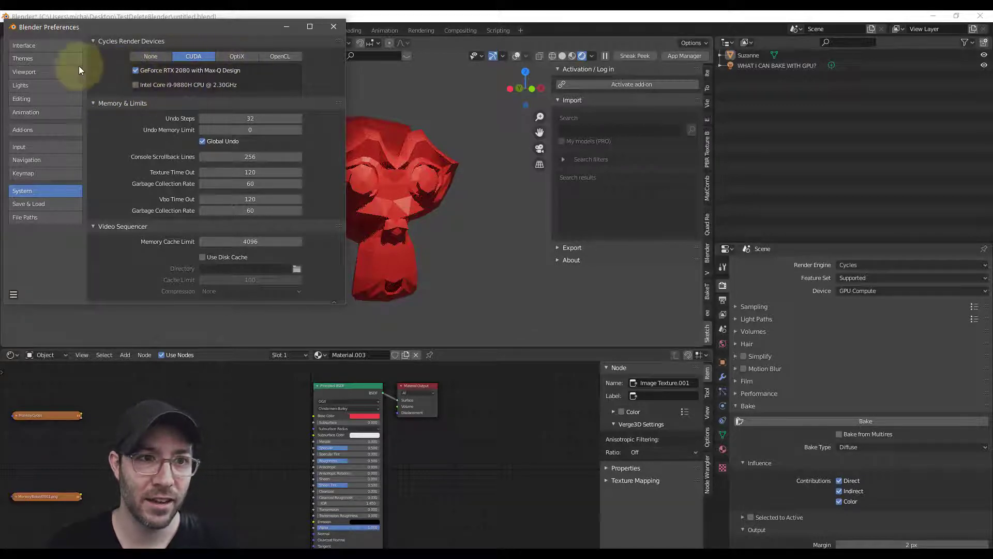
left_click(333, 26)
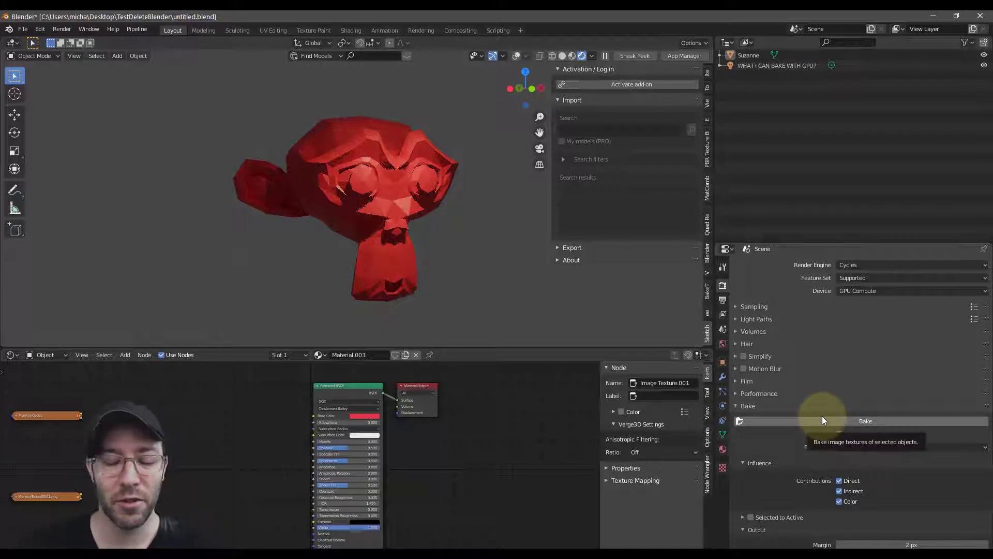
- Add an Image Texture node to the monkey's material and place it unconnected beside the Principled BSDF node
key("shift+a")
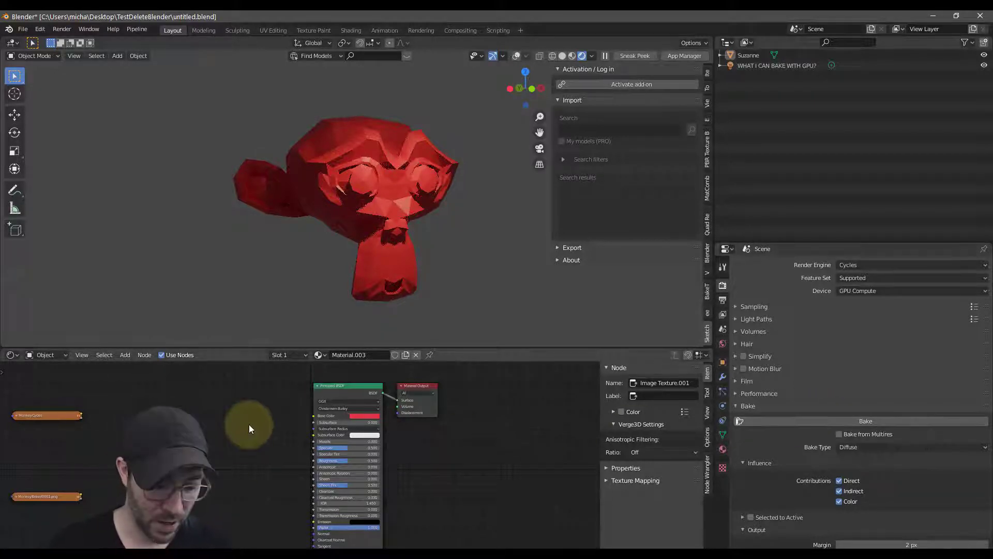
left_click(249, 425)
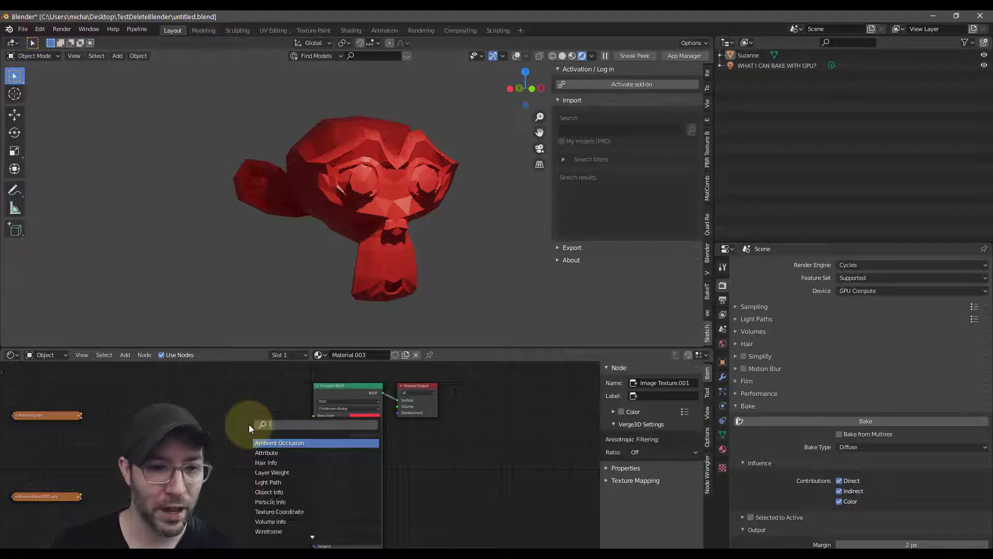
type("ima")
key("Return")
left_click(222, 389)
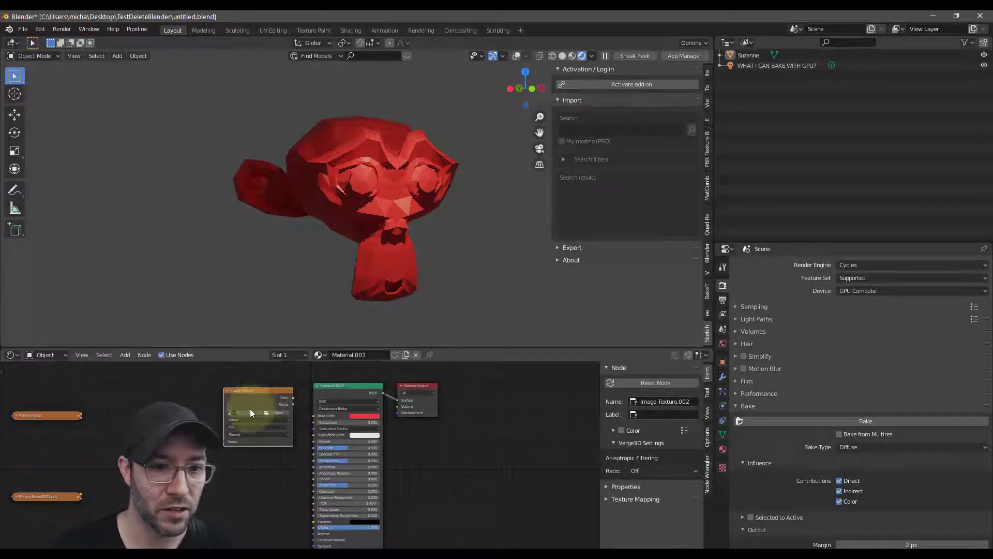
scroll(250, 409, "up", 2)
left_click_drag(301, 395, 272, 399)
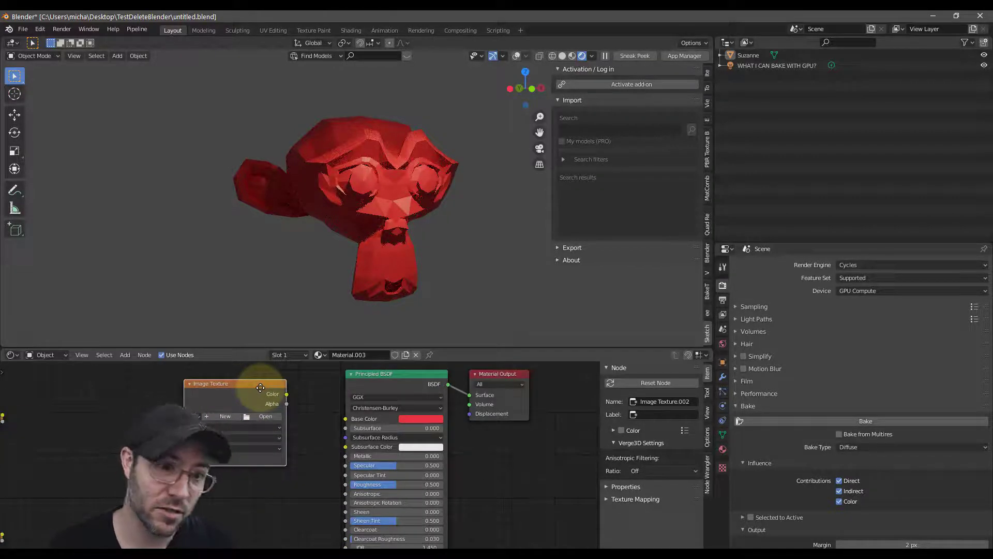
- Create a new 2048 x 2048 px image named BakeMyLife in the Image Texture node
left_click(225, 416)
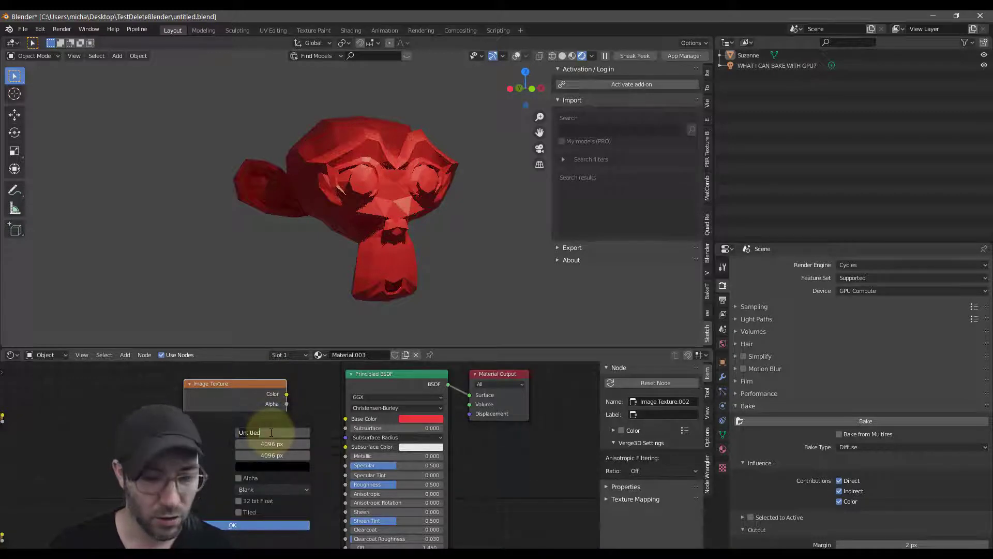
type("Bake")
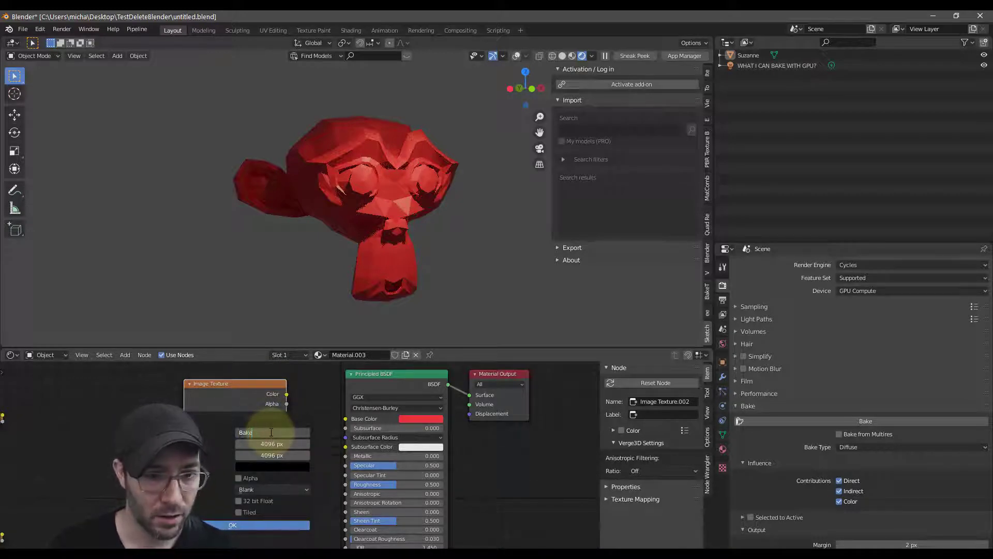
type("MyLife")
key("Return")
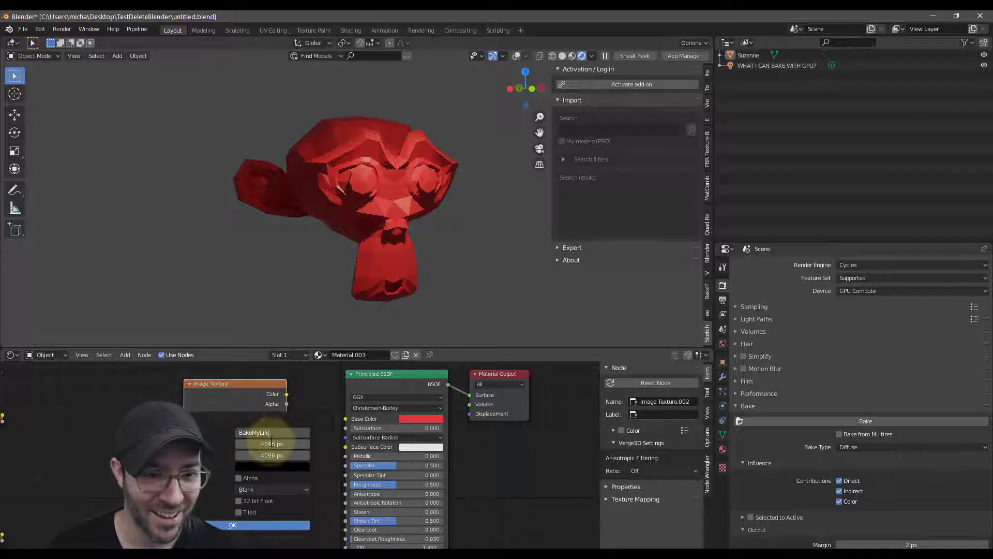
left_click(271, 443)
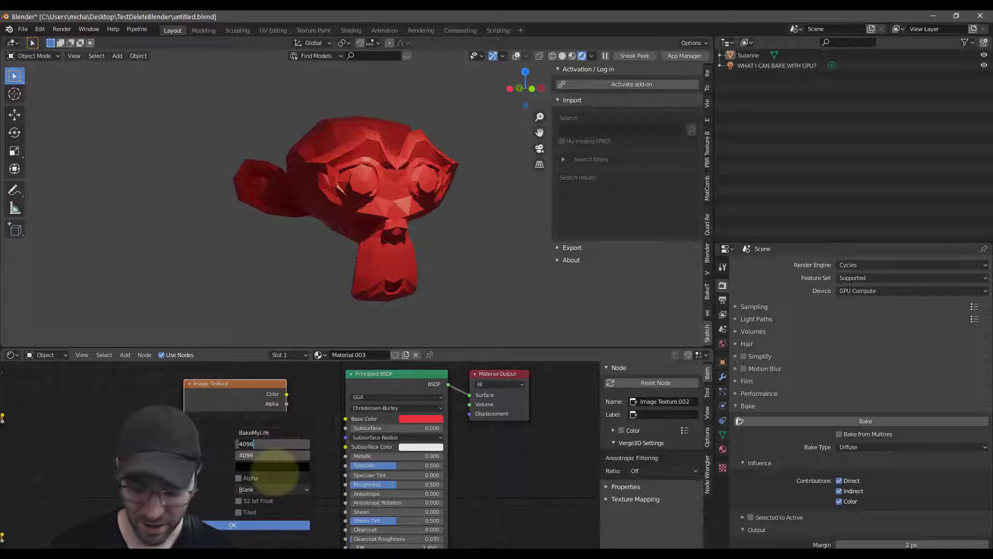
type("2048")
key("Tab")
type("2048")
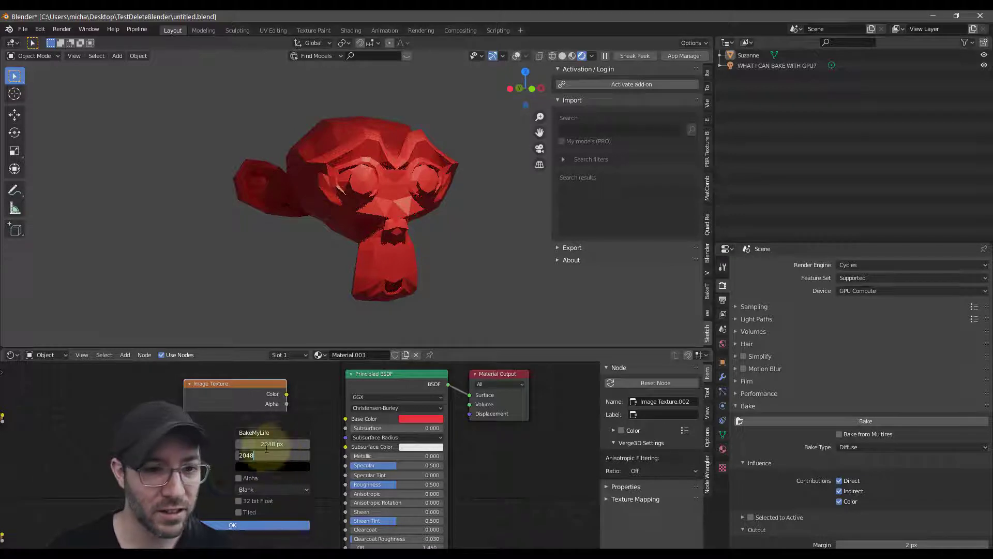
left_click(225, 525)
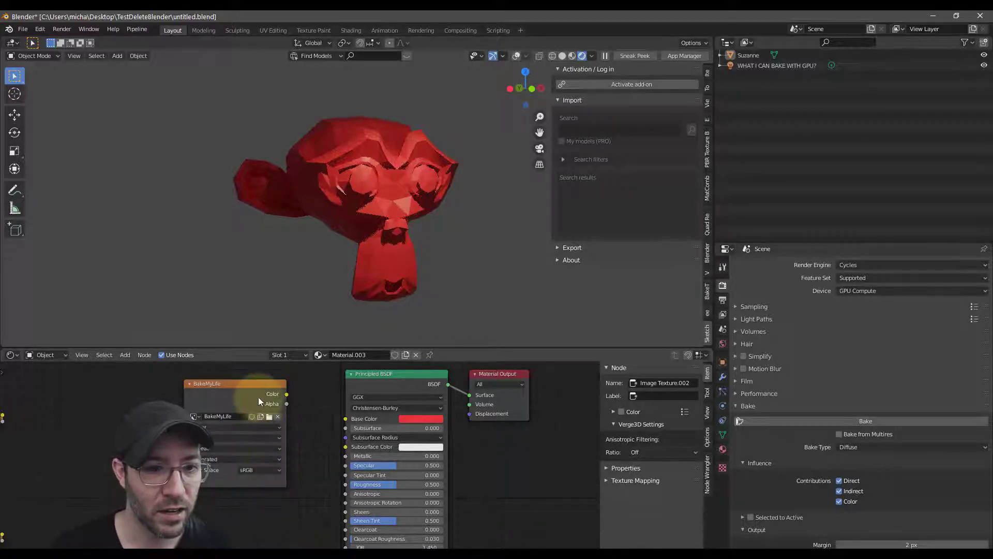
- Select the Suzanne monkey head and set the render samples to 128
left_click(377, 265)
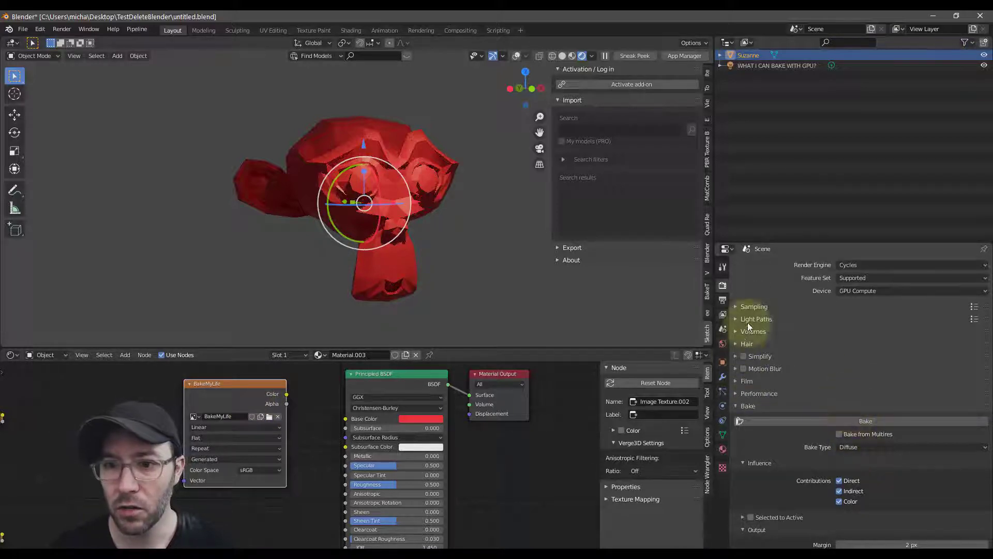
left_click(746, 307)
left_click(900, 335)
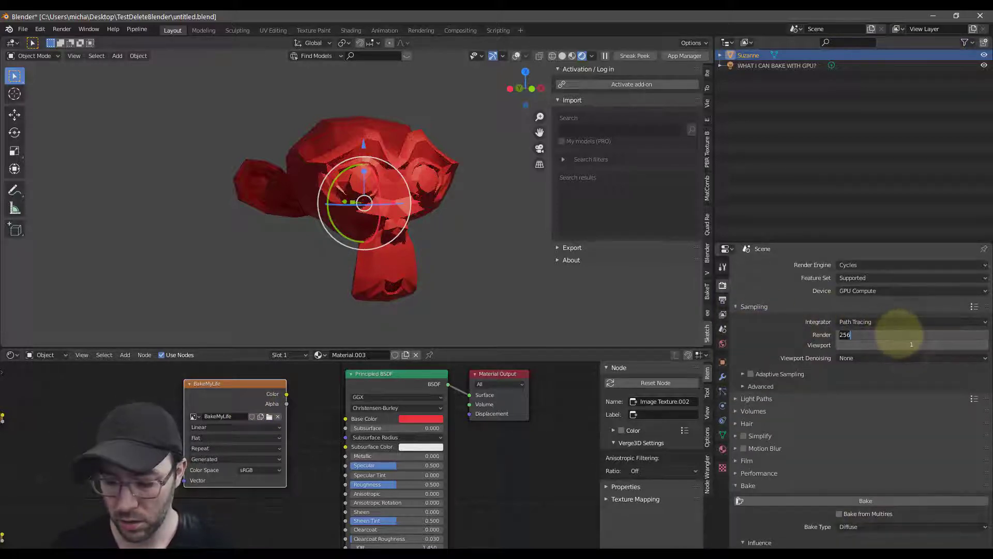
type("128")
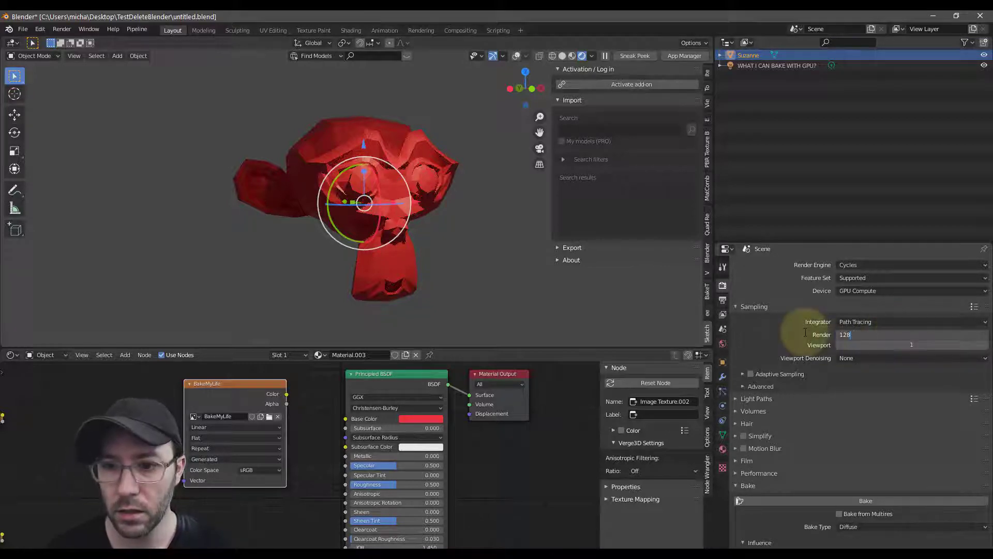
key("Return")
- Bake the monkey's Diffuse map with direct, indirect and color contributions into the BakeMyLife image
scroll(815, 412, "down", 6)
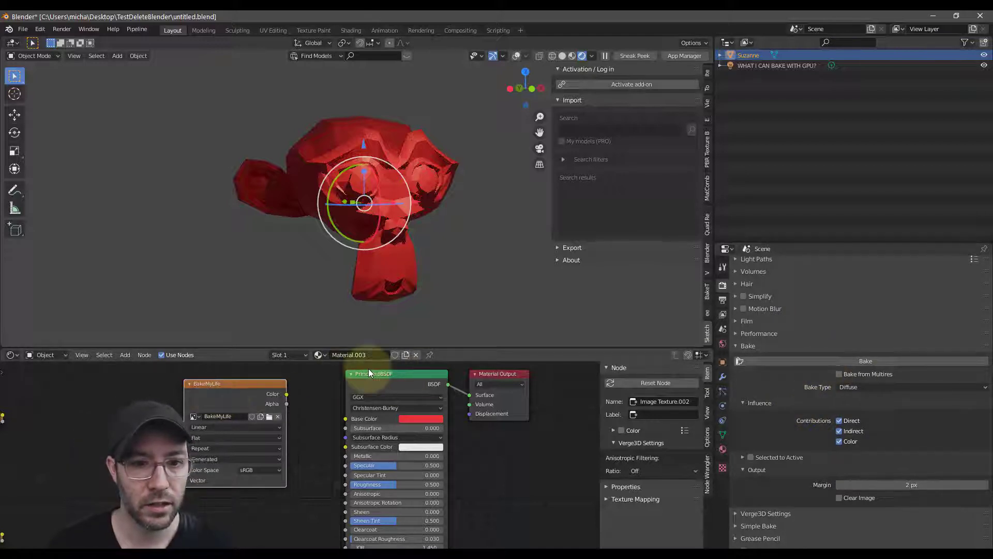
left_click(805, 361)
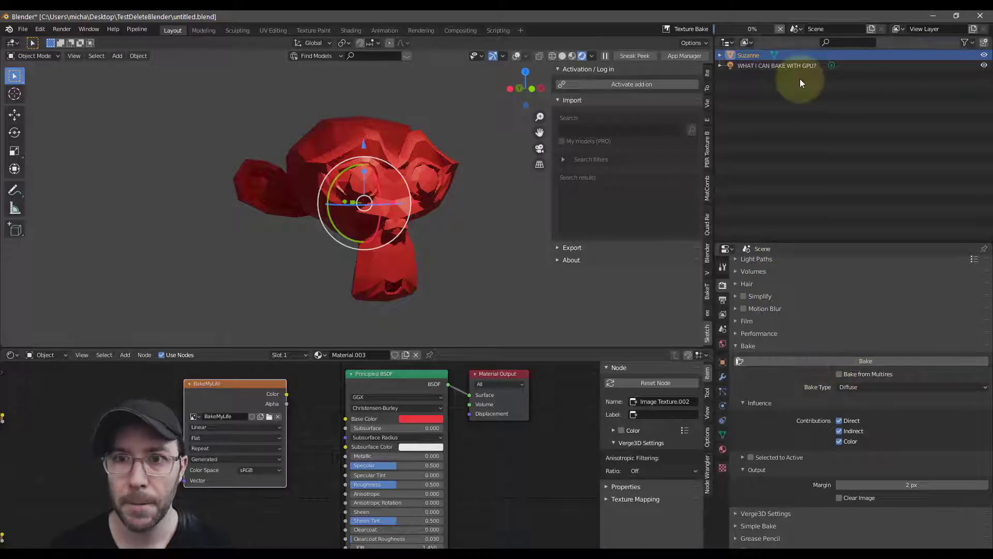
mouse_move(750, 26)
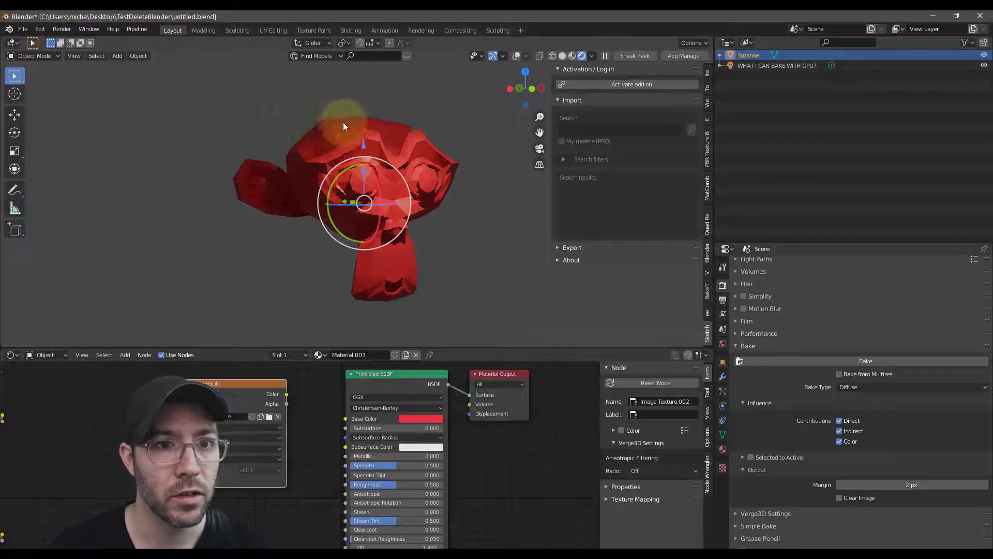
- Enable the Intel Core i9-9880H CPU alongside the GPU as a CUDA render device in the system preferences
left_click(43, 32)
left_click(82, 178)
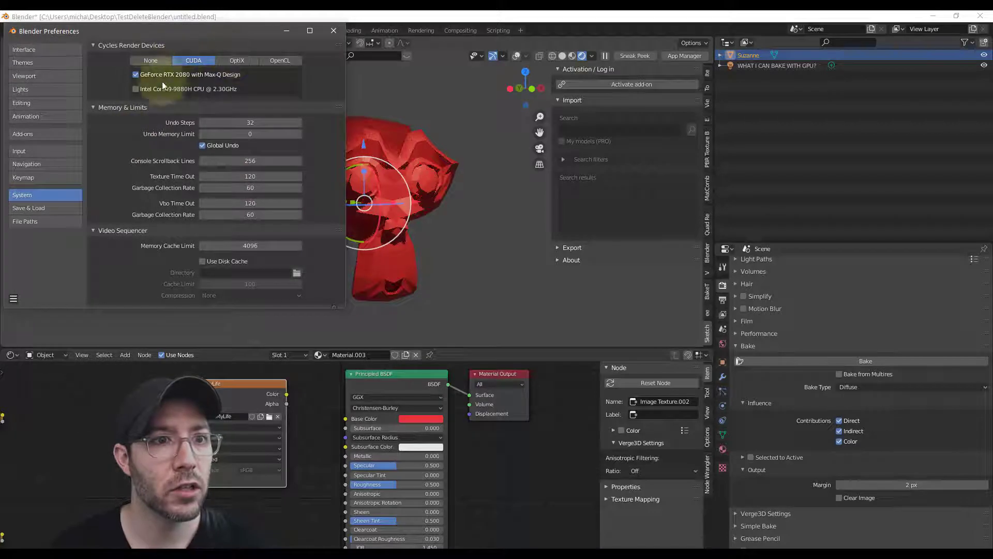
left_click(136, 89)
left_click(333, 30)
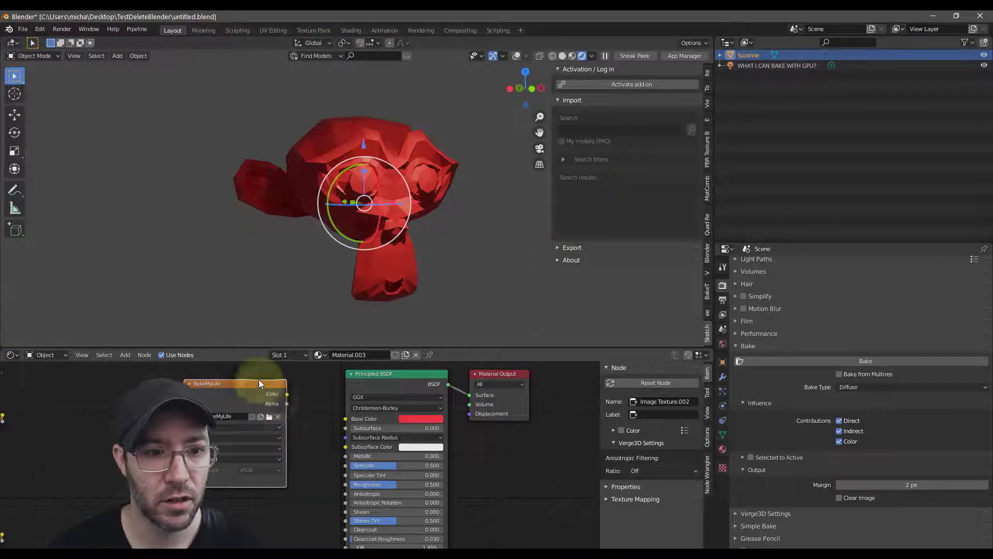
- Split the shader editor area in two and display the BakeMyLife image in a new Image Editor to inspect the baked texture
left_click_drag(3, 348, 347, 347)
left_click(18, 357)
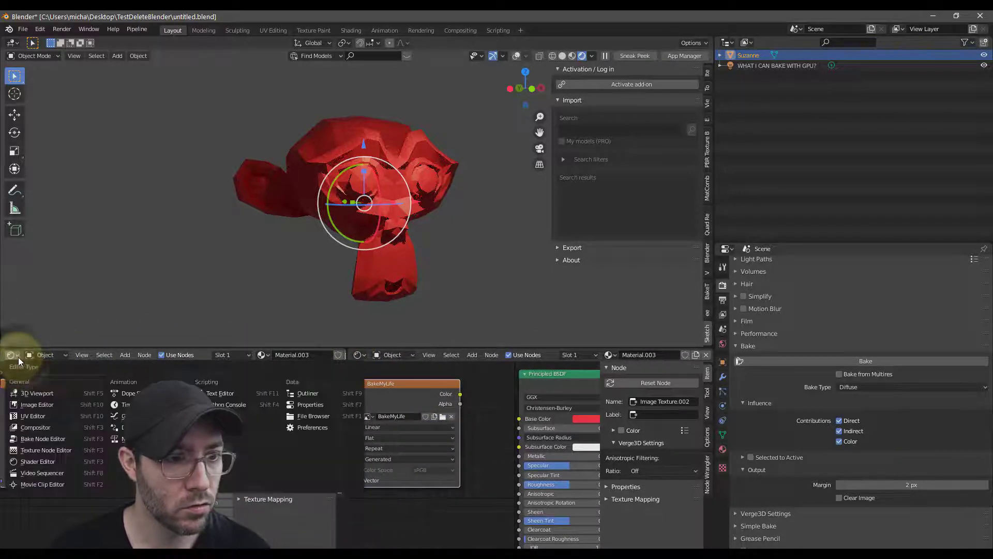
left_click(29, 405)
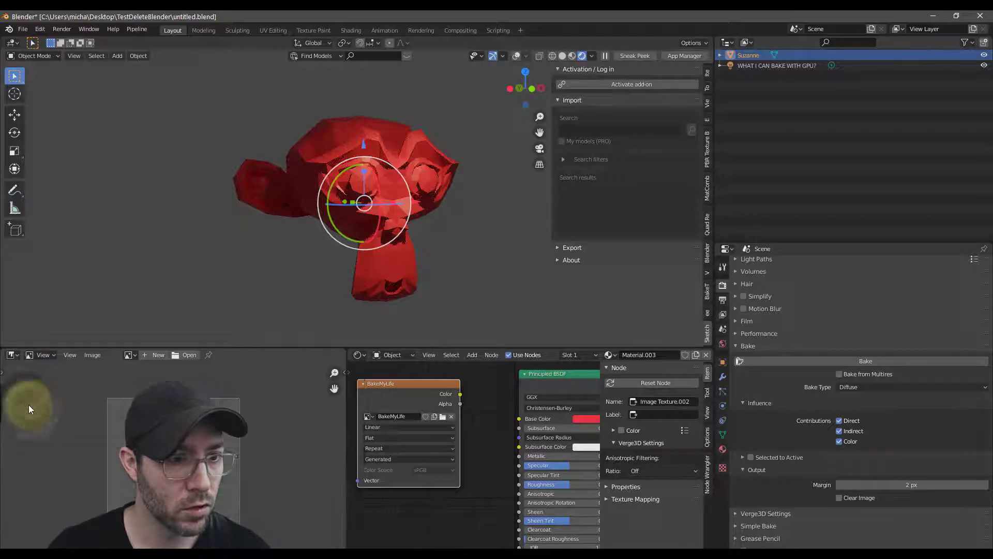
left_click(127, 354)
left_click(153, 370)
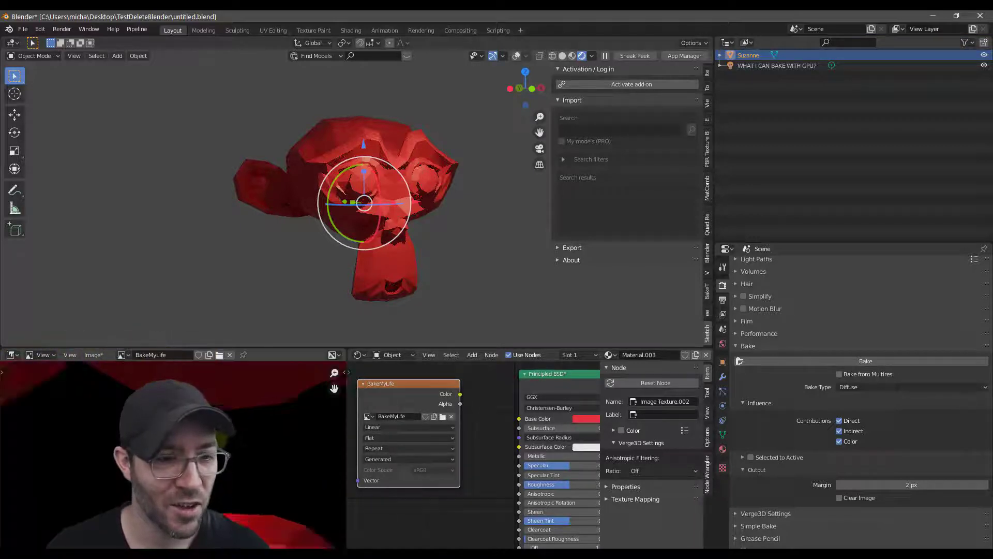
scroll(221, 392, "up", 6)
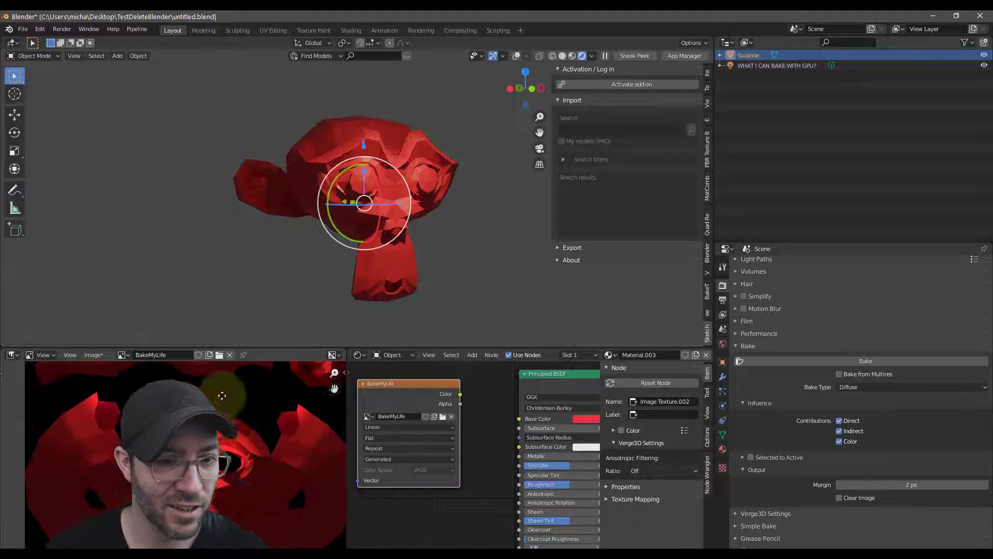
scroll(231, 439, "down", 6)
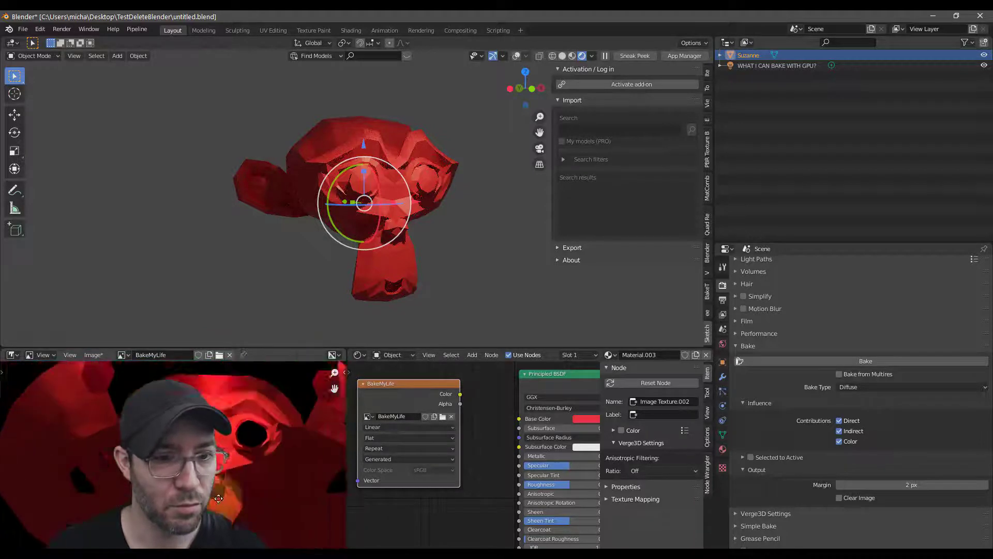
middle_click_drag(214, 460, 211, 460)
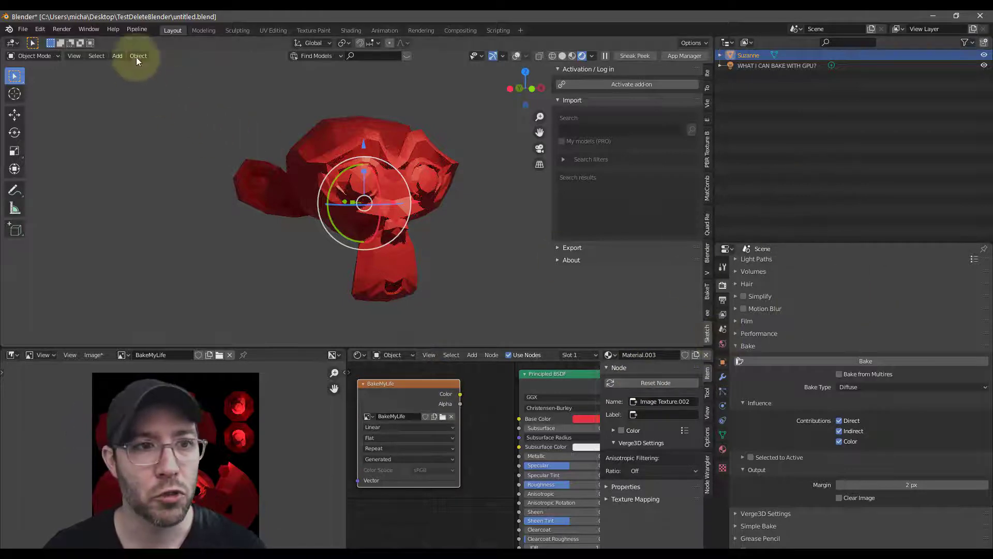
- Try to bake Suzanne's Diffuse map into BakeMyLife with both CPU and GPU enabled, and cancel the running bake
left_click(895, 362)
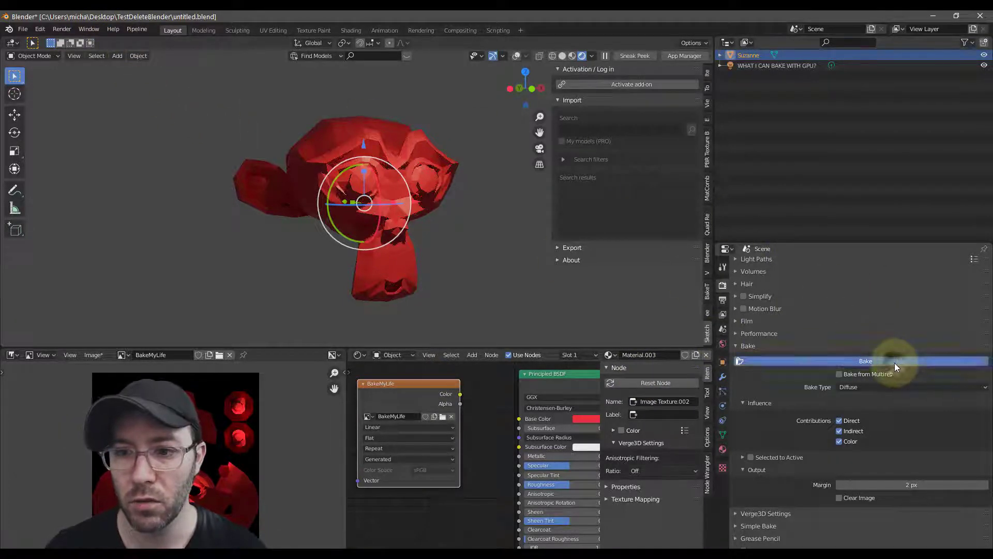
mouse_move(752, 30)
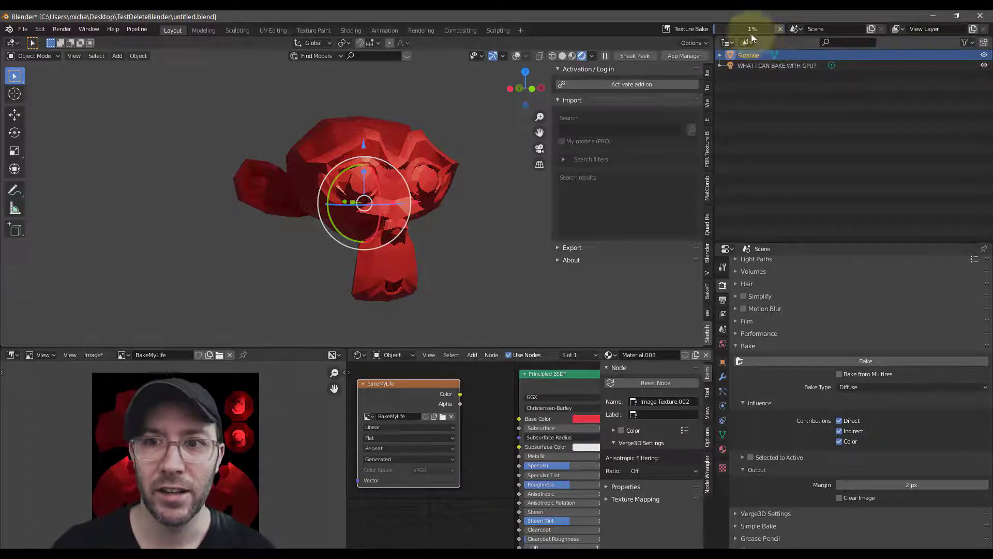
left_click(781, 30)
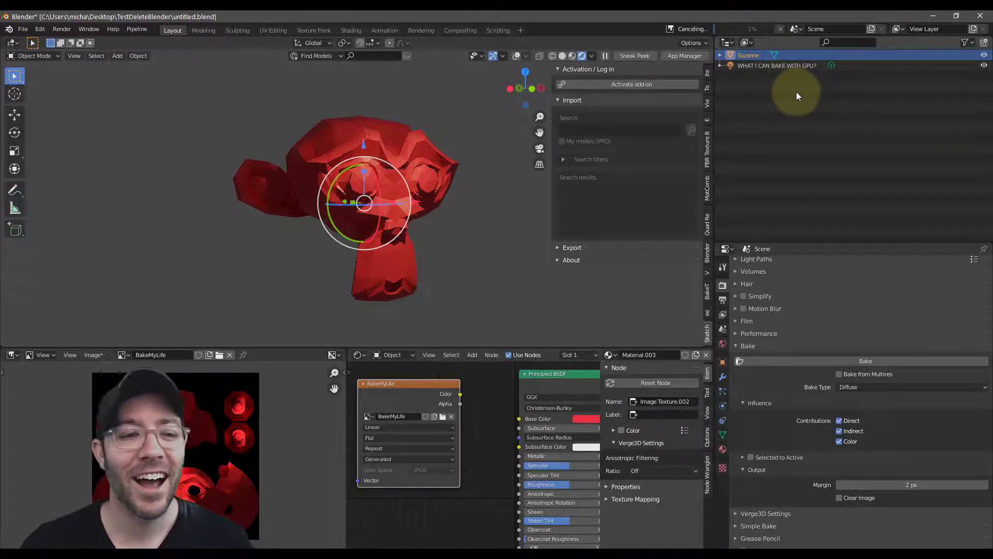